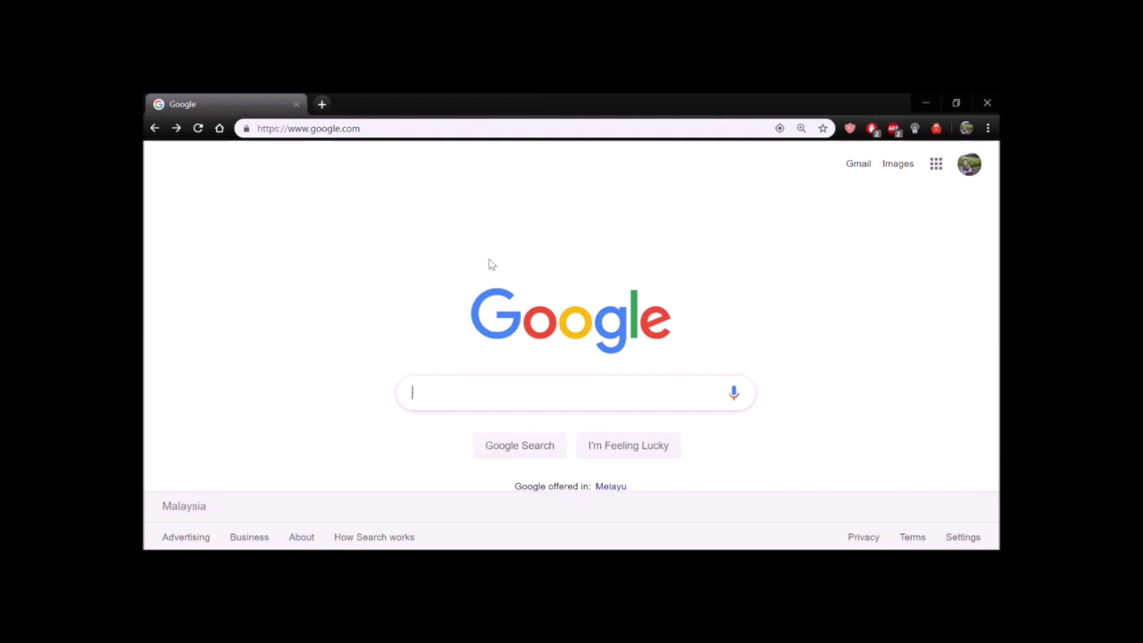
Step: Search Google Images for 'immune wallpaper' limited to images labeled for reuse
type("immune ")
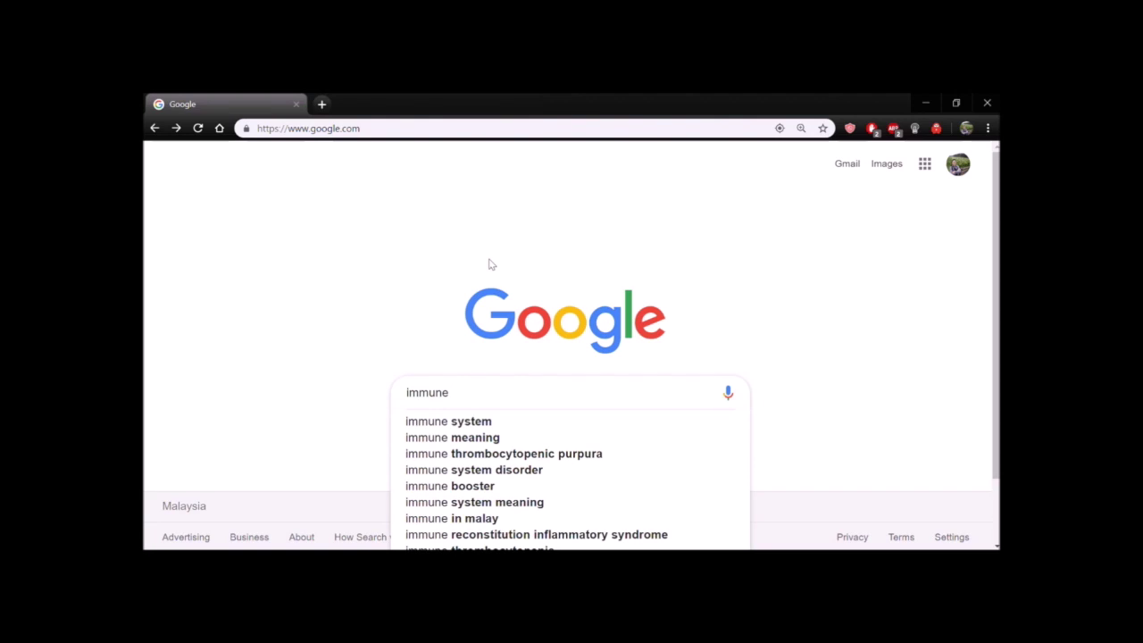
type("wallpaper")
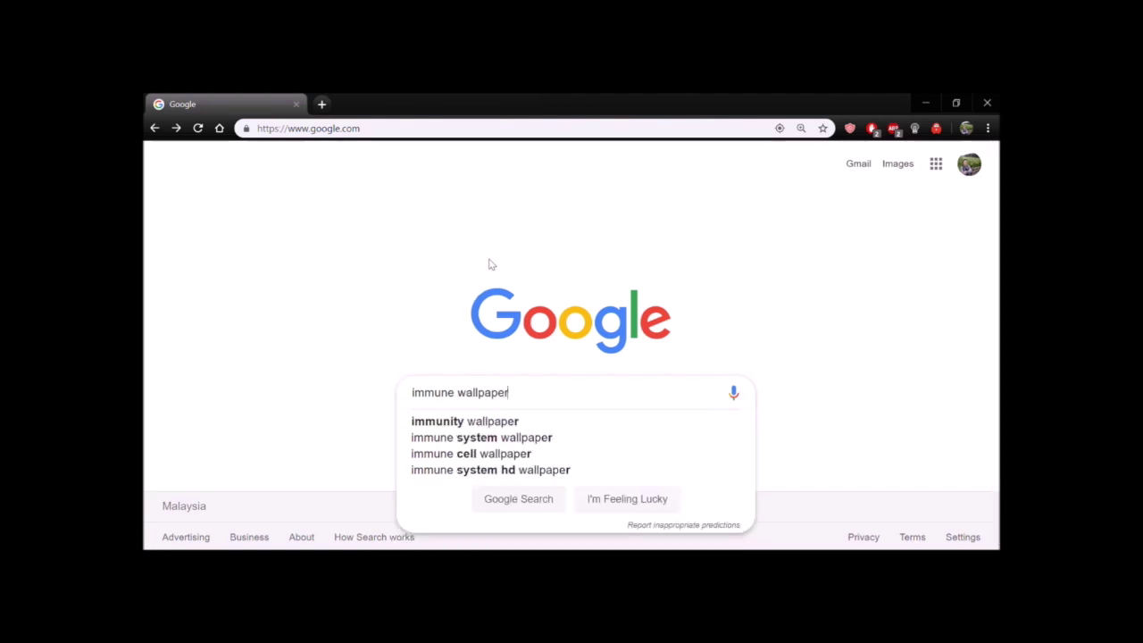
key("Return")
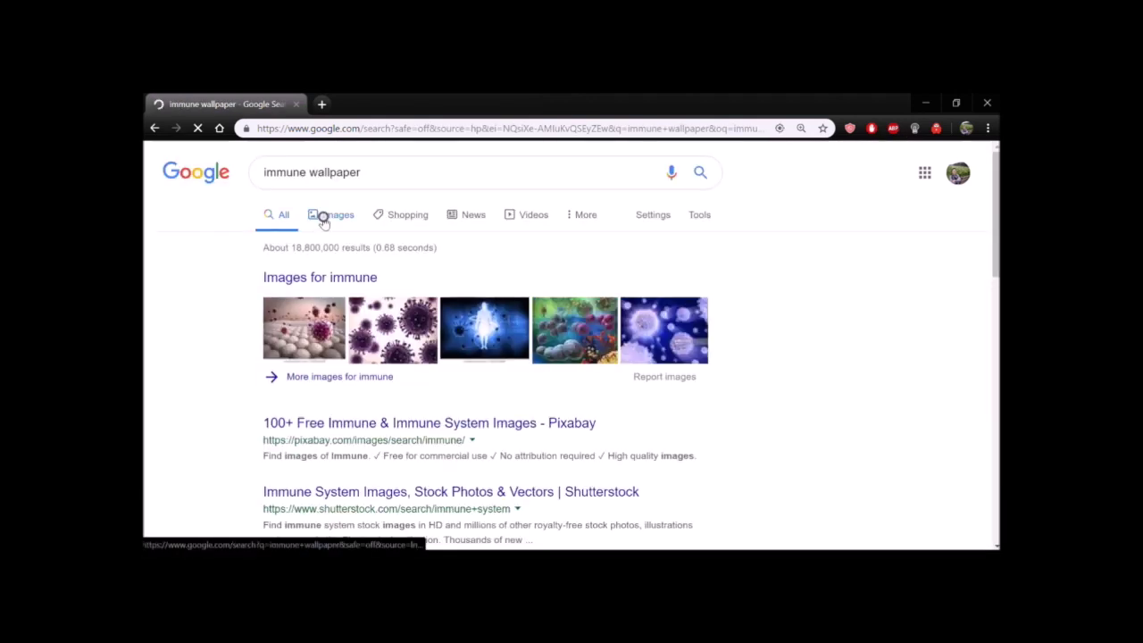
left_click(323, 221)
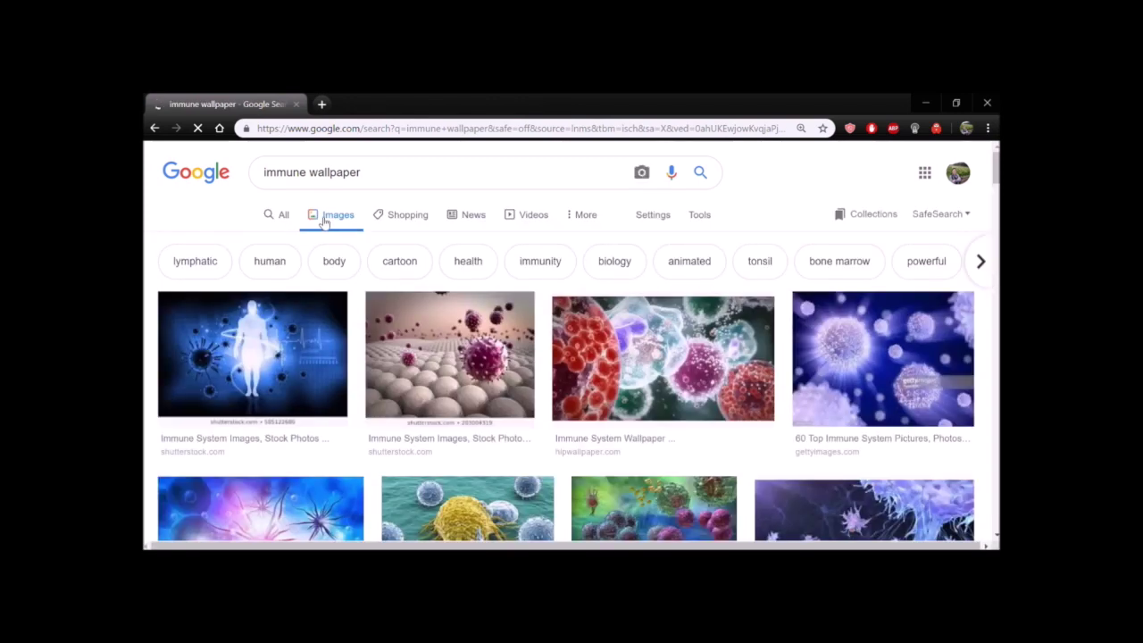
left_click(686, 223)
left_click(383, 249)
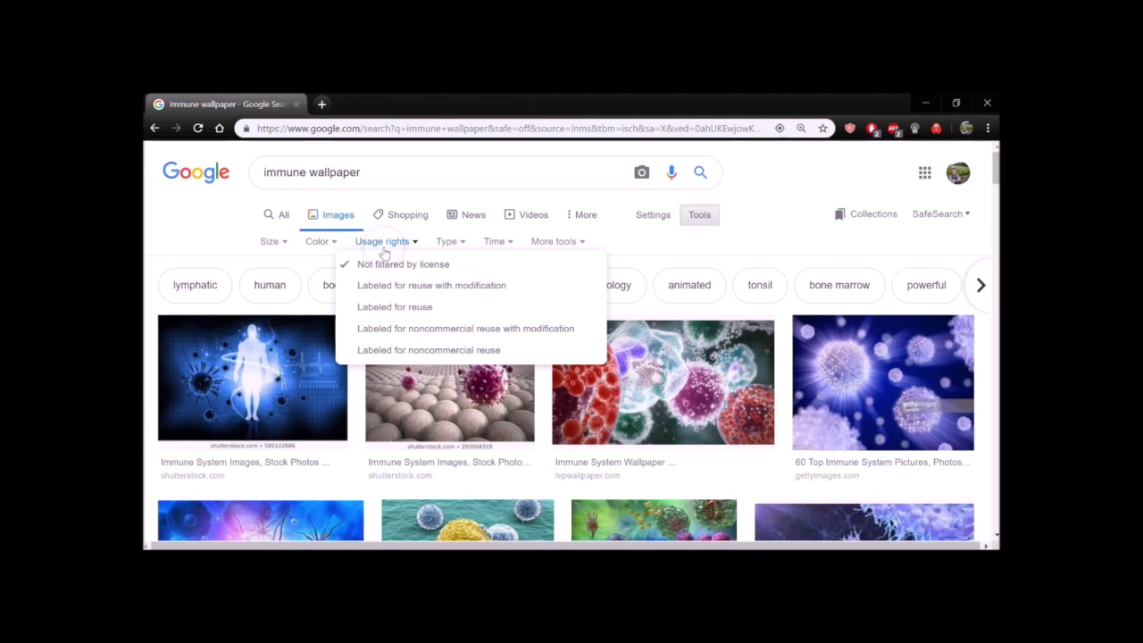
left_click(408, 308)
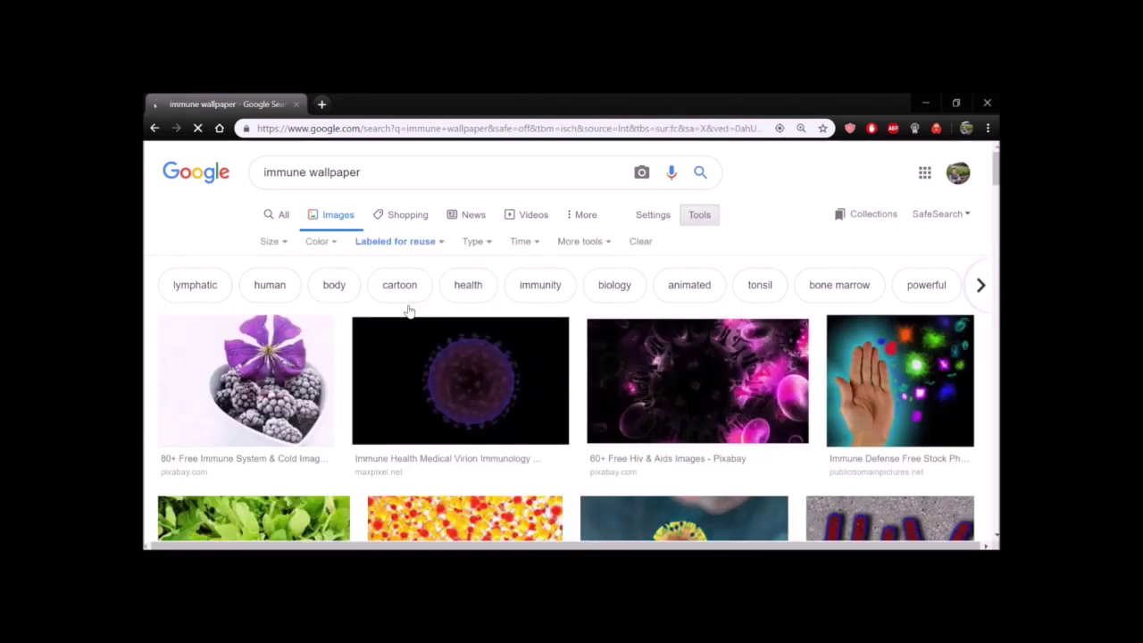
Step: Copy the blood-cell virus image from the results and return to PowerPoint
scroll(434, 330, "down", 1)
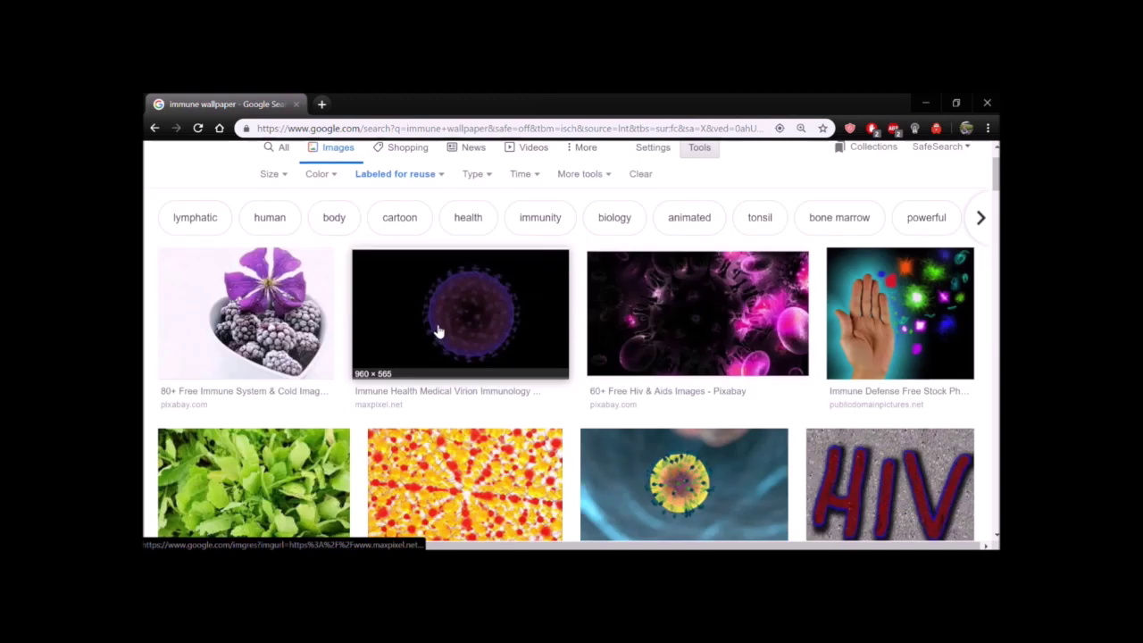
scroll(437, 331, "down", 1)
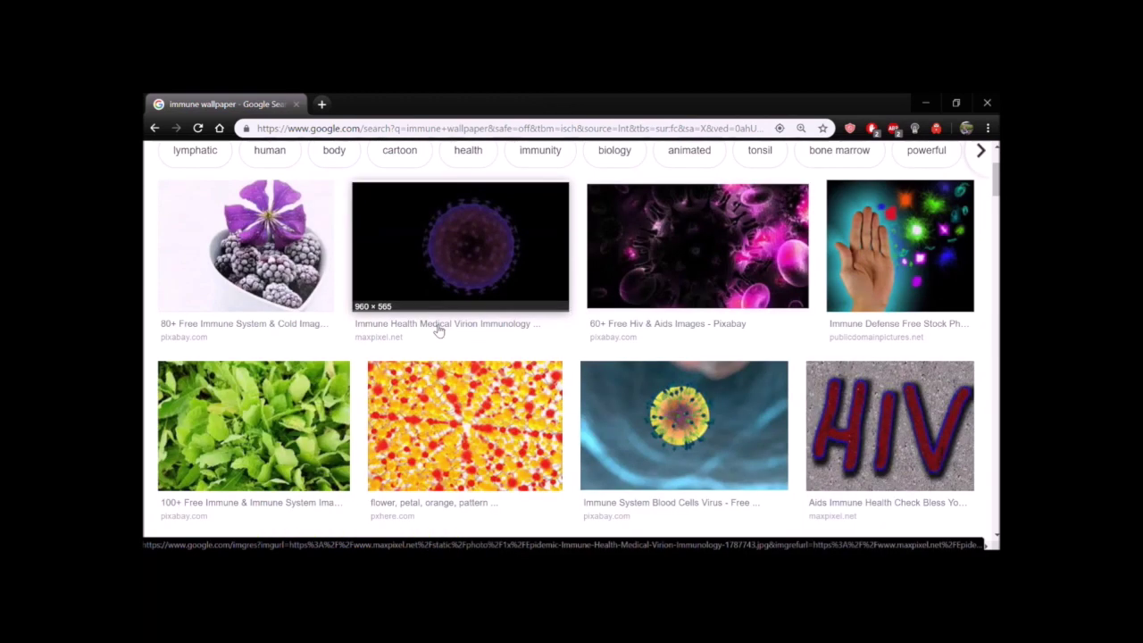
left_click(699, 394)
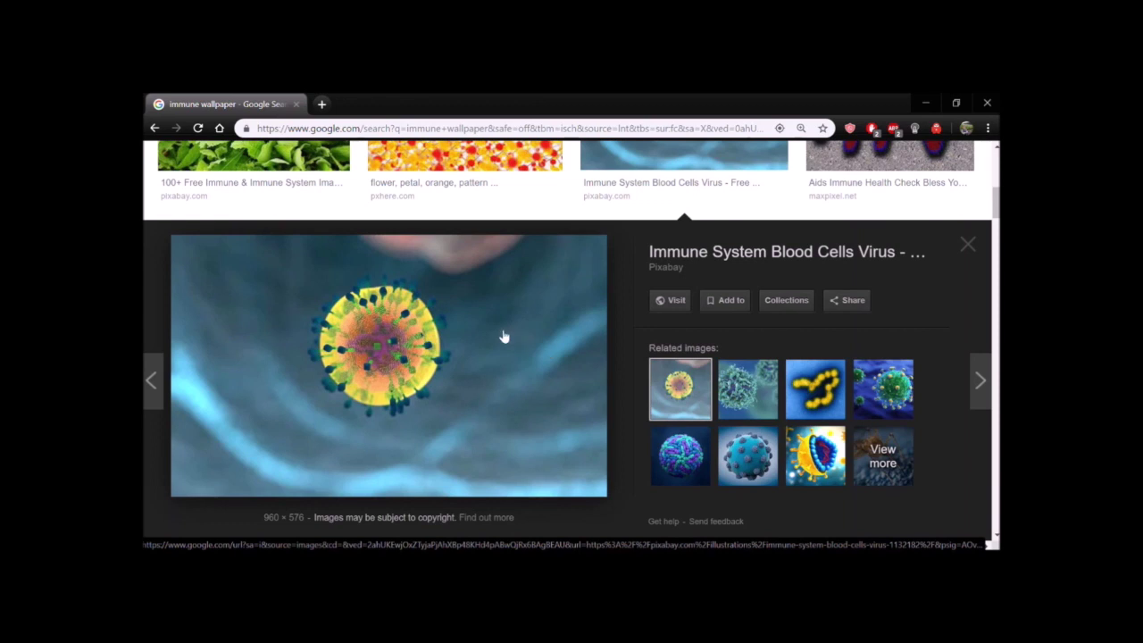
right_click(550, 266)
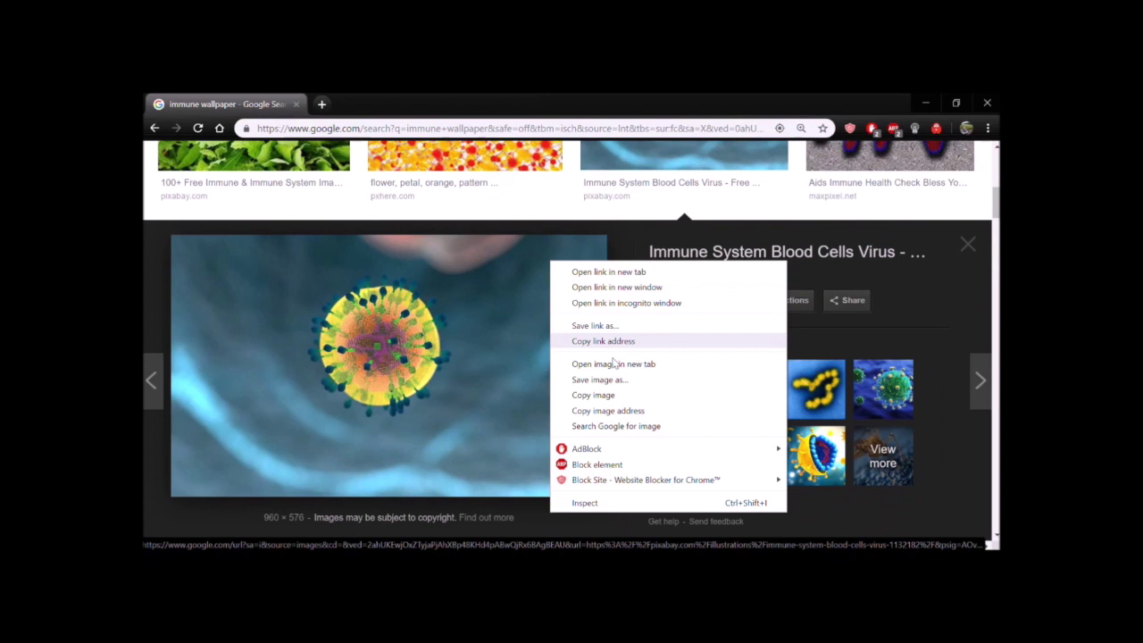
left_click(627, 395)
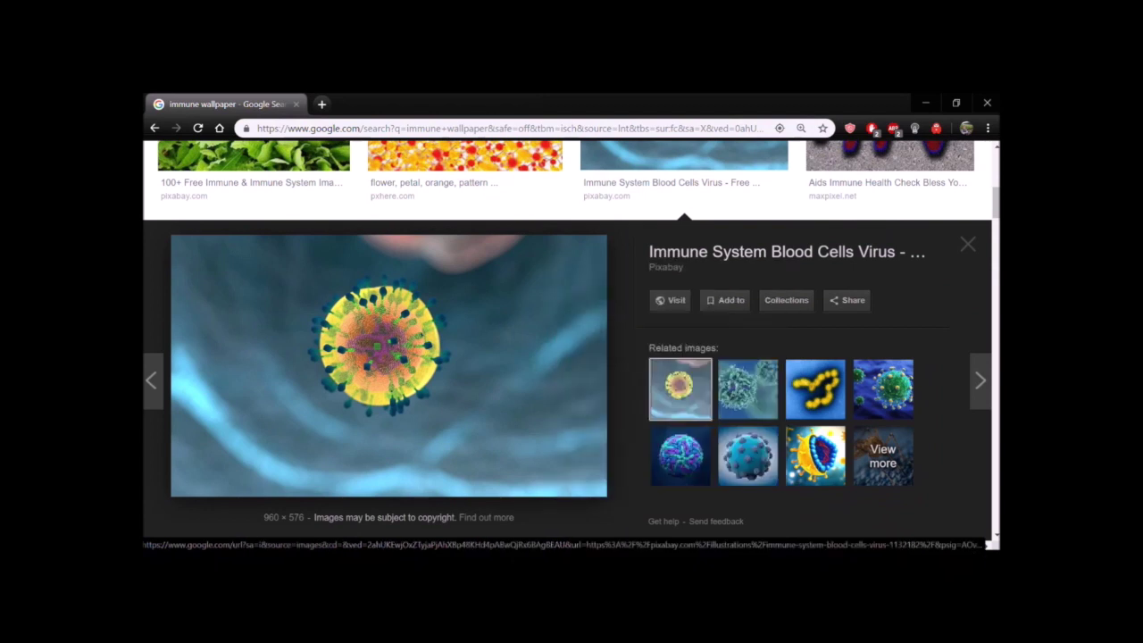
key("alt+Tab")
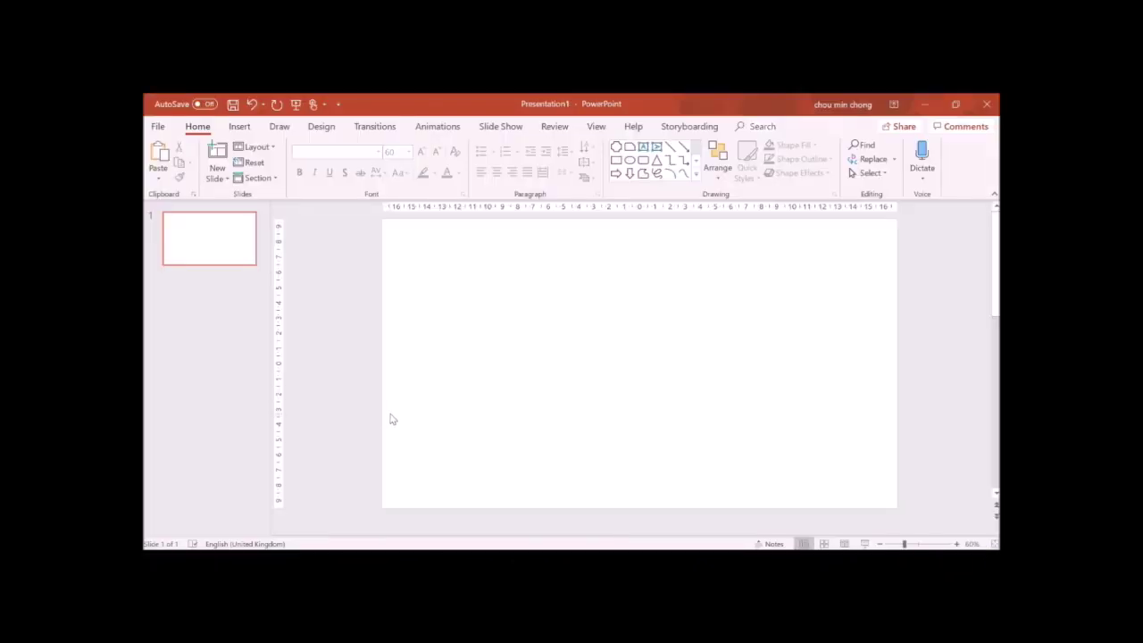
Step: Paste the virus picture onto the blank slide and stretch it to cover the whole slide
left_click(390, 419)
key("ctrl+v")
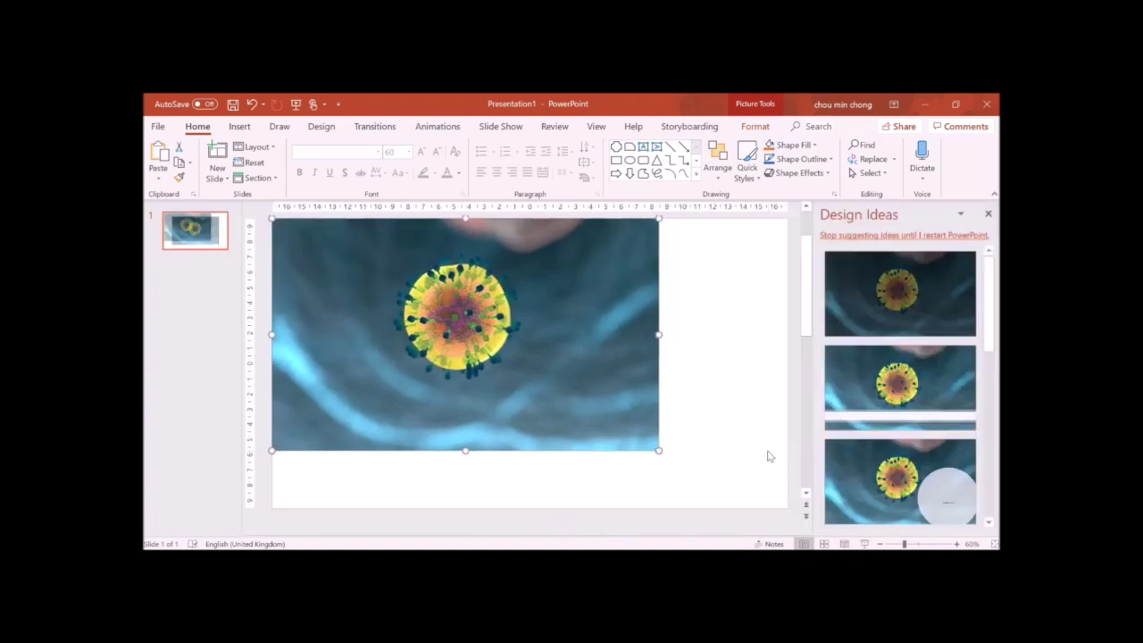
mouse_move(659, 451)
left_mouse_down()
mouse_move(790, 502)
mouse_move(786, 493)
left_mouse_up()
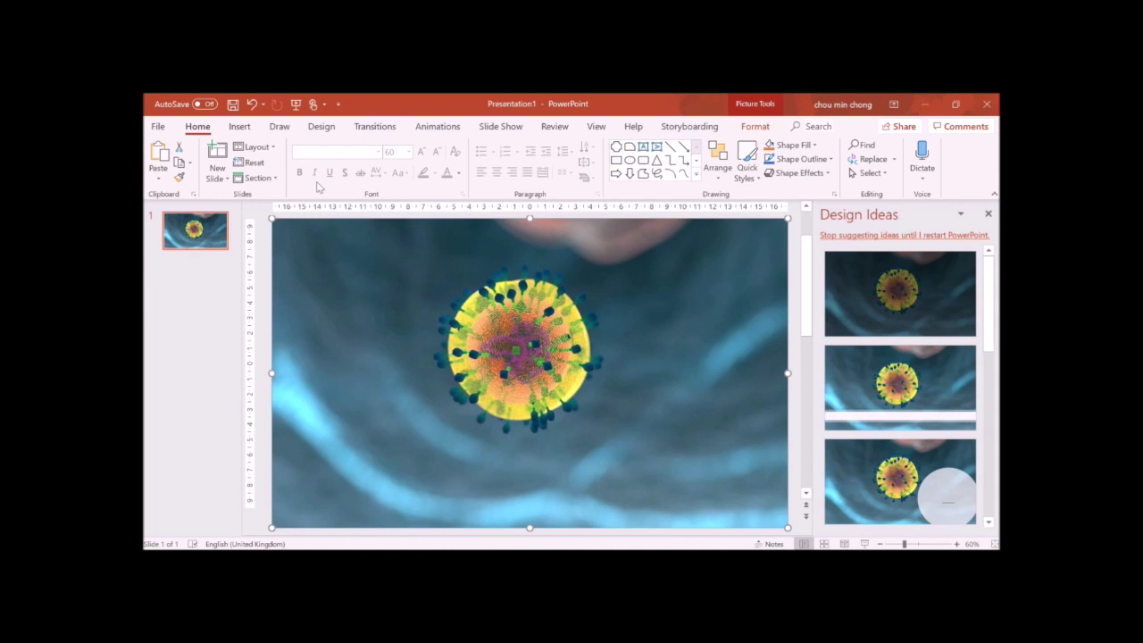
left_click(234, 126)
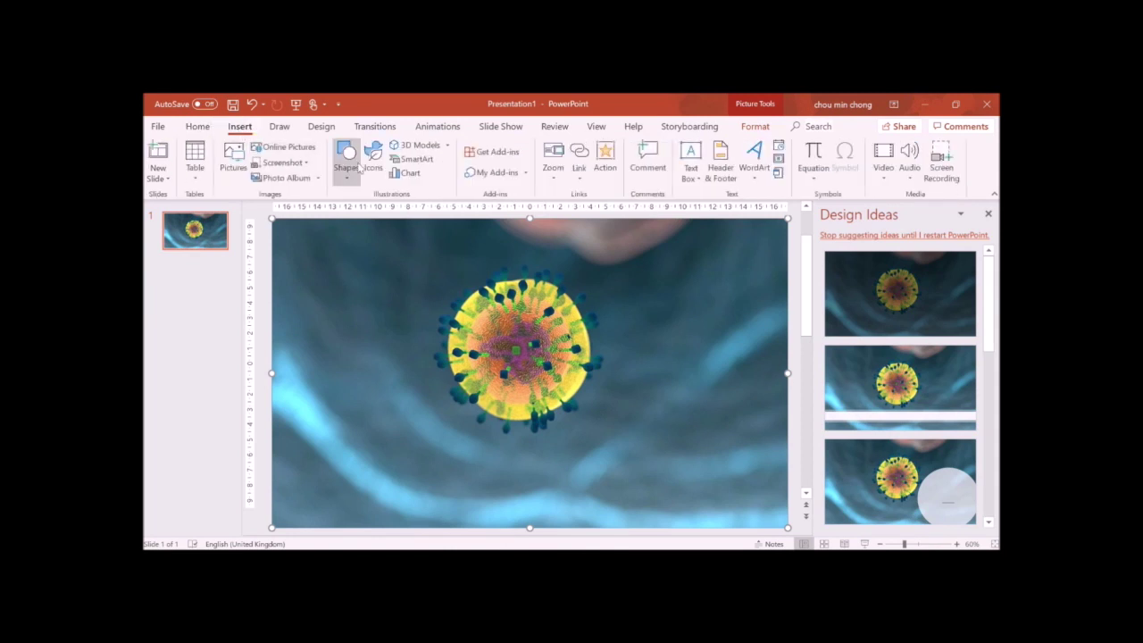
Step: Draw a text box near the middle of the slide, slightly lower
left_click(691, 160)
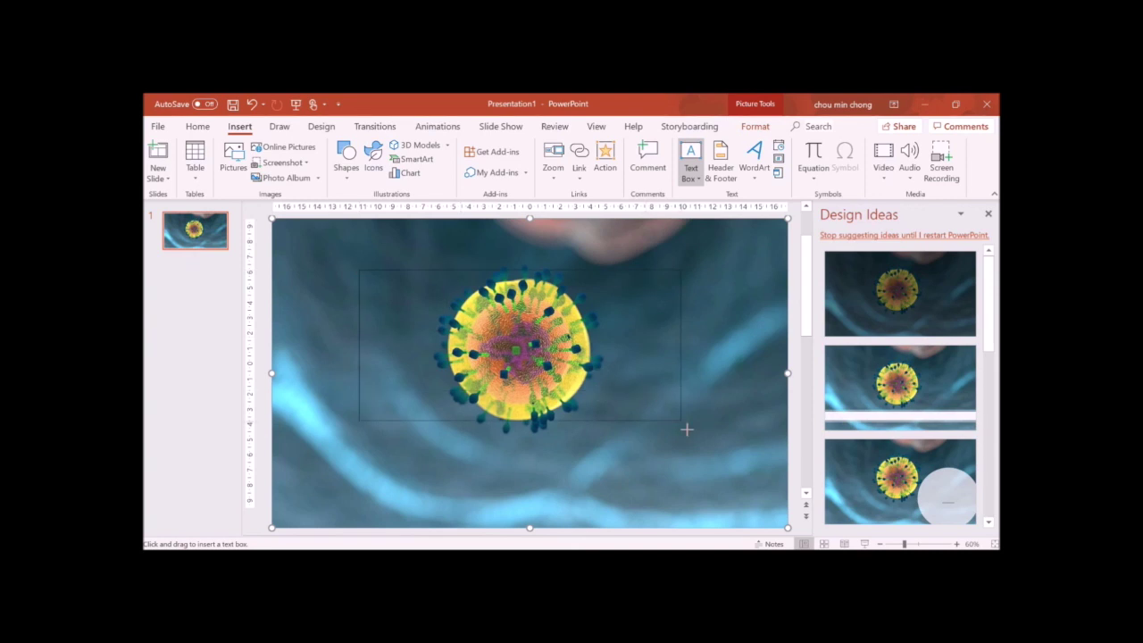
left_click_drag(602, 382, 708, 448)
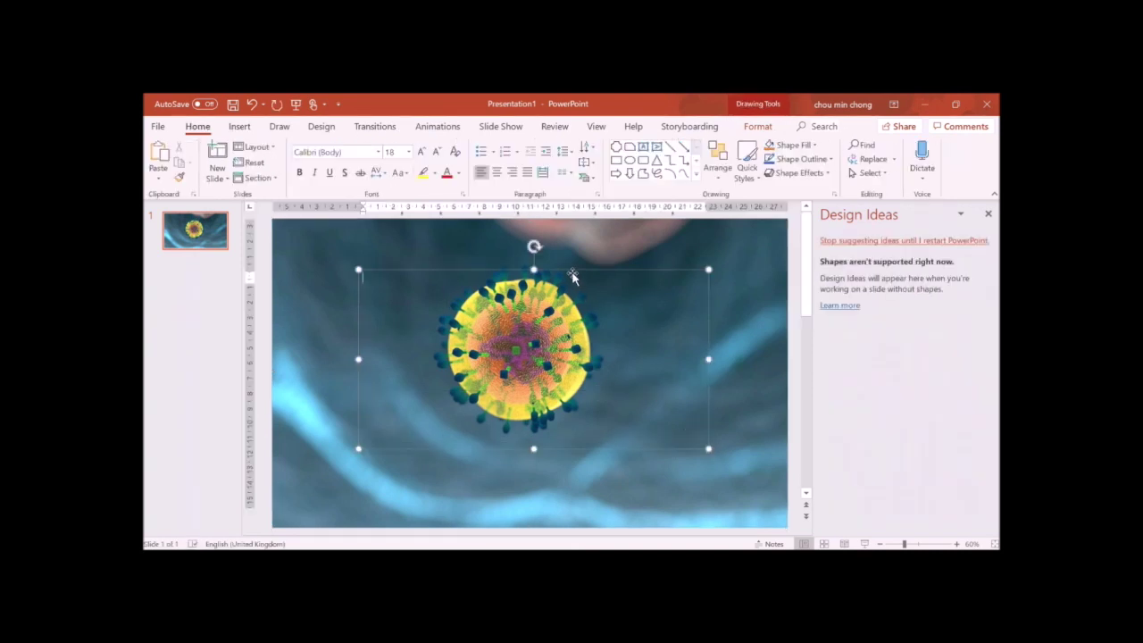
mouse_move(574, 279)
left_mouse_down()
mouse_move(567, 323)
mouse_move(551, 314)
left_mouse_up()
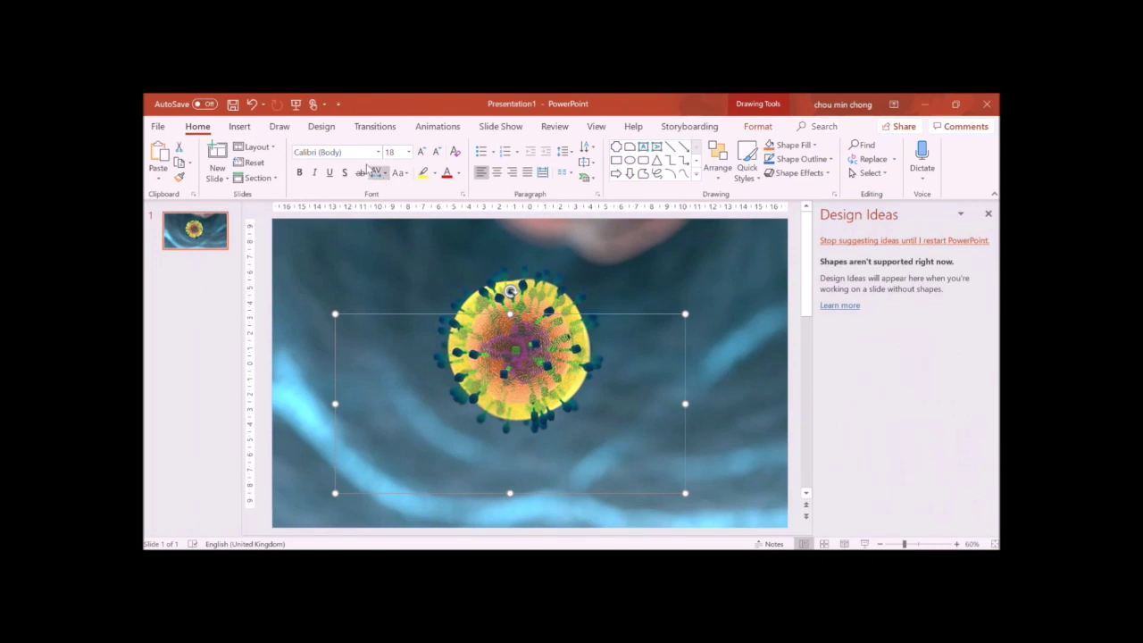
Step: Fill the text box with white at about 20% transparency
left_click(757, 126)
left_click(505, 146)
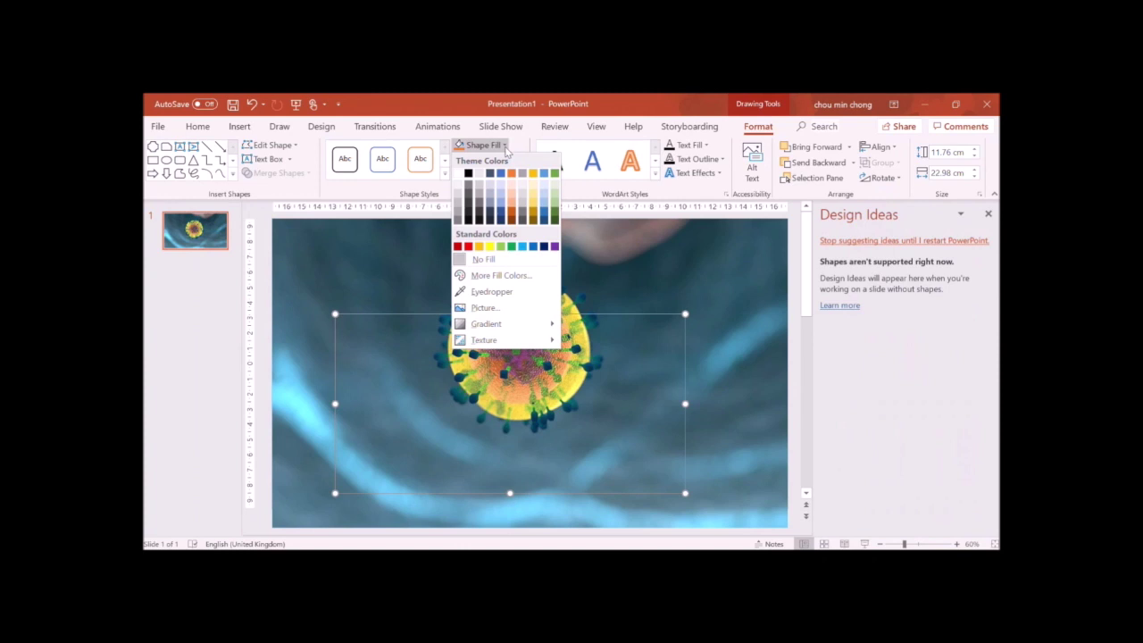
left_click(461, 170)
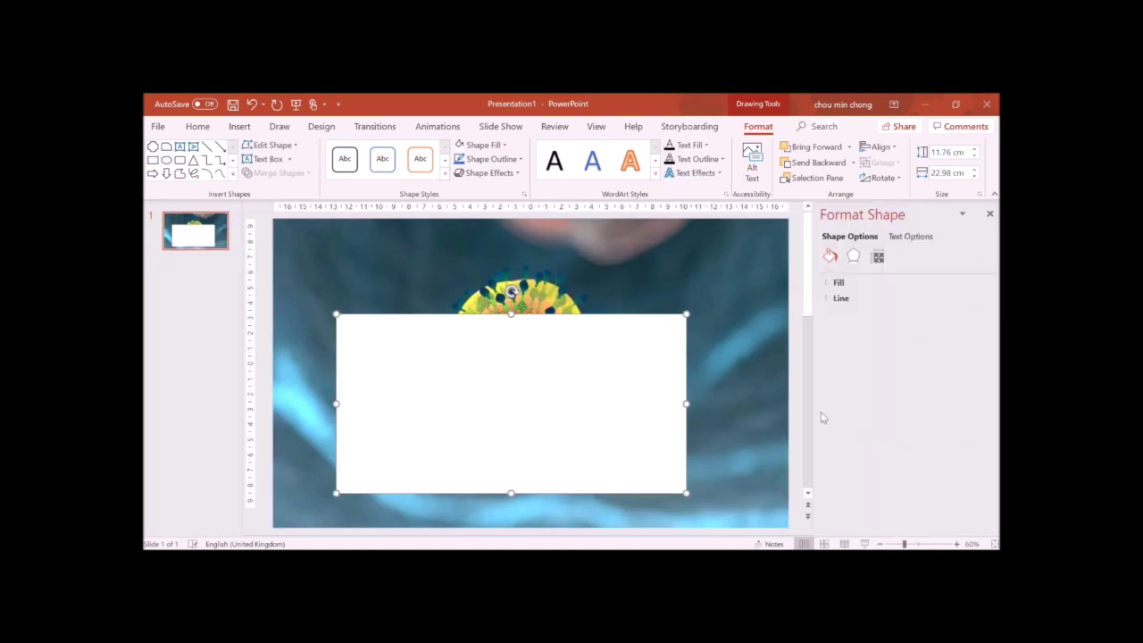
left_click(836, 282)
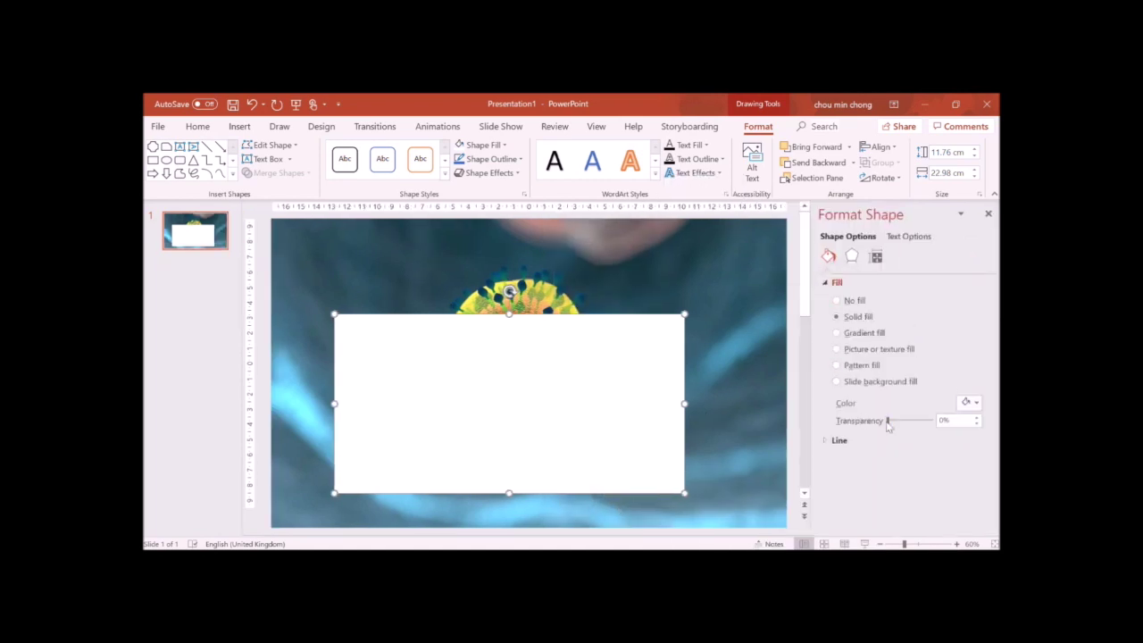
left_click_drag(888, 420, 893, 426)
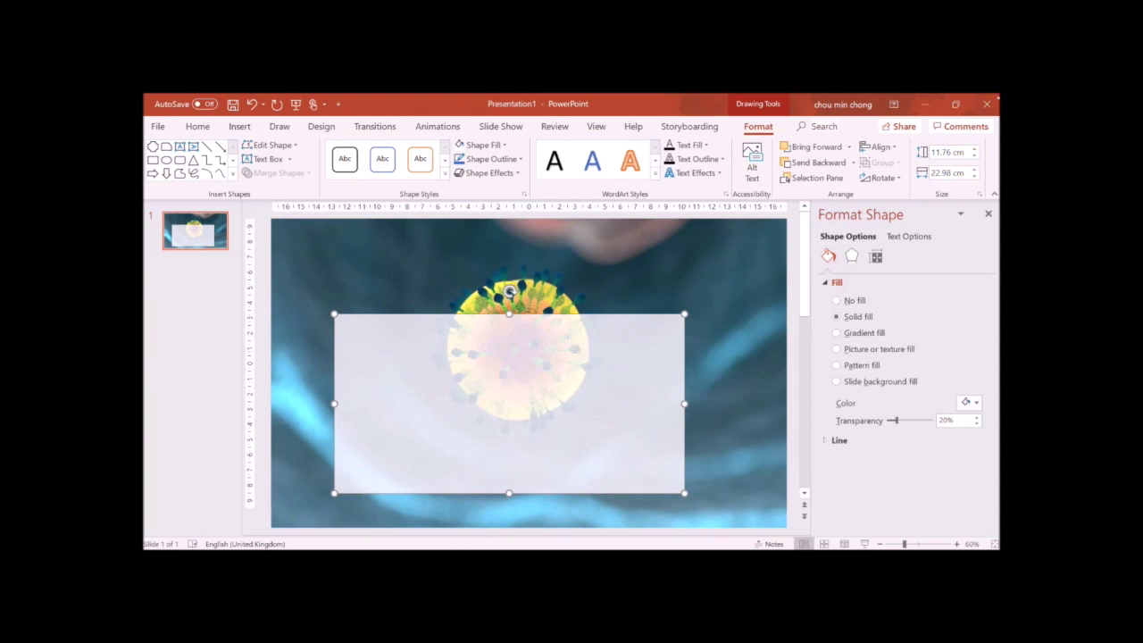
Step: Paste the C3 convertase question into the white box
left_click(471, 360)
right_click(470, 358)
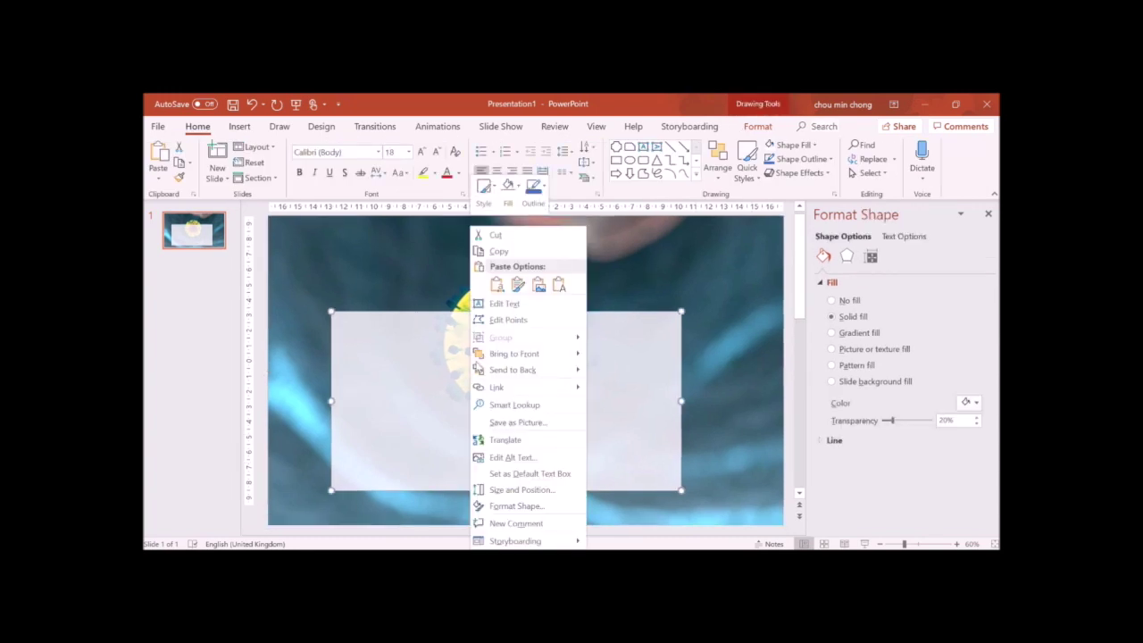
left_click(506, 307)
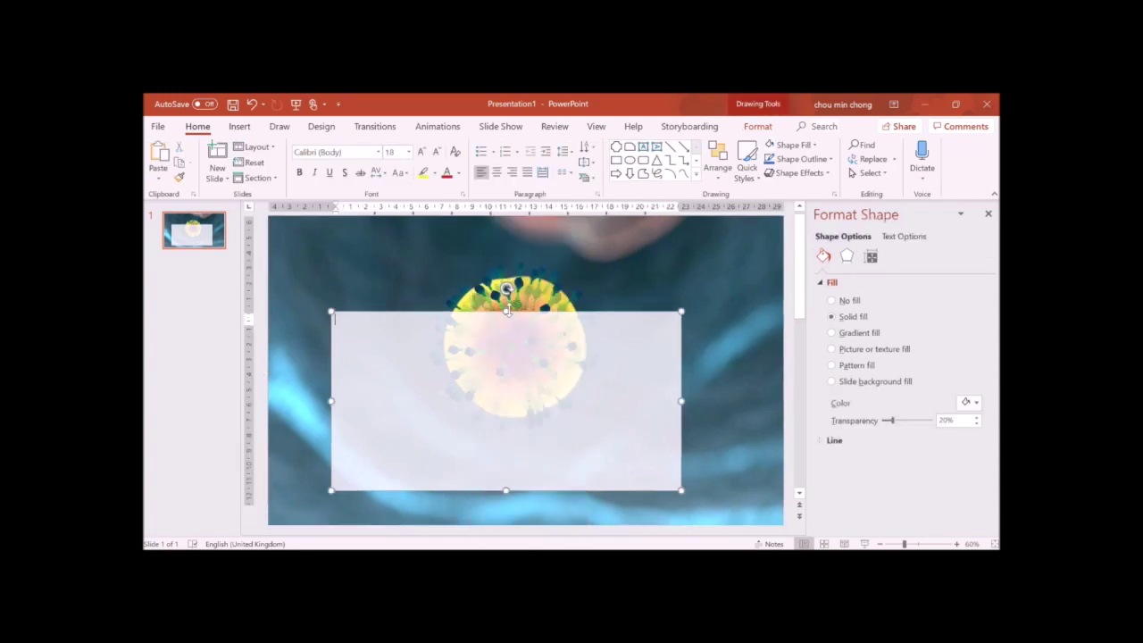
key("ctrl+v")
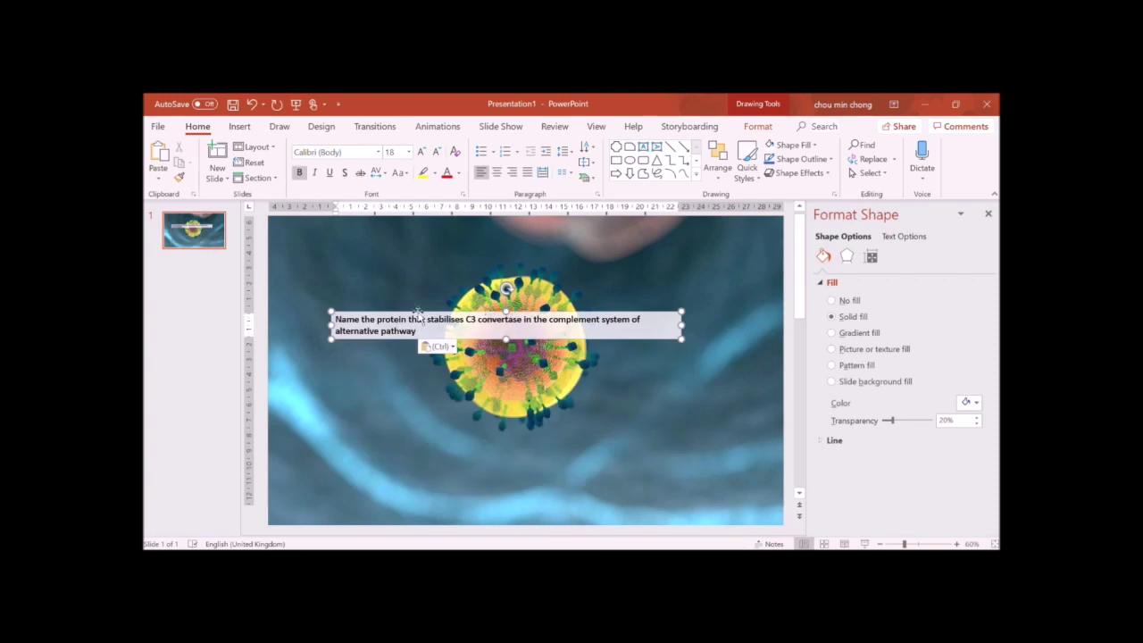
Step: Enlarge the question to 60 pt and widen its box across the middle of the slide
mouse_move(419, 314)
left_mouse_down()
mouse_move(430, 390)
mouse_move(344, 393)
left_mouse_up()
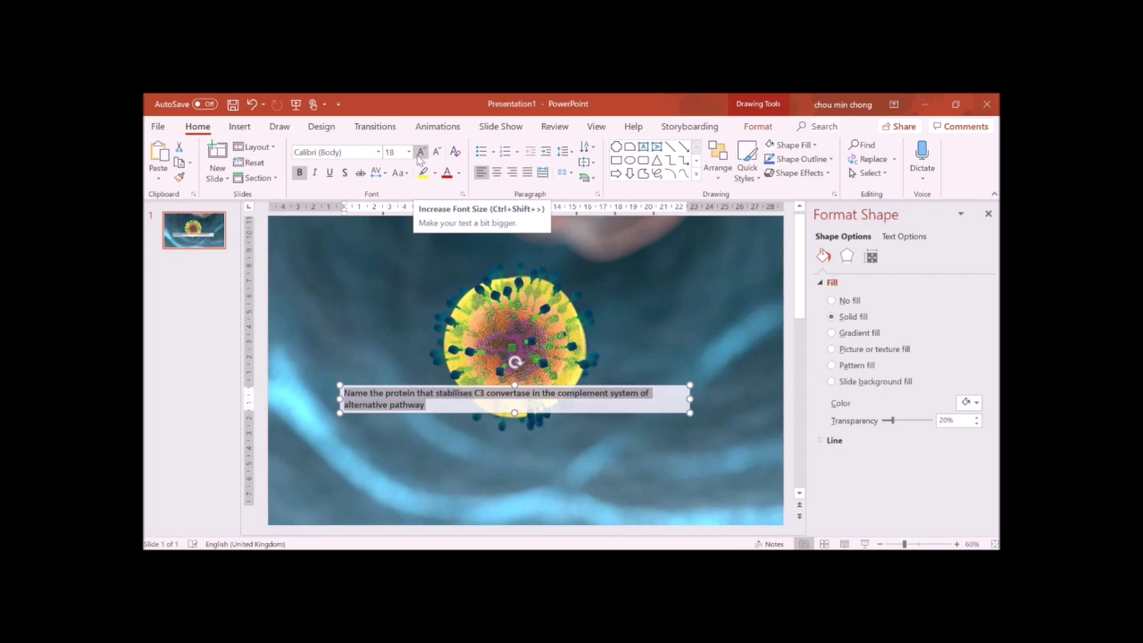
left_click(420, 154)
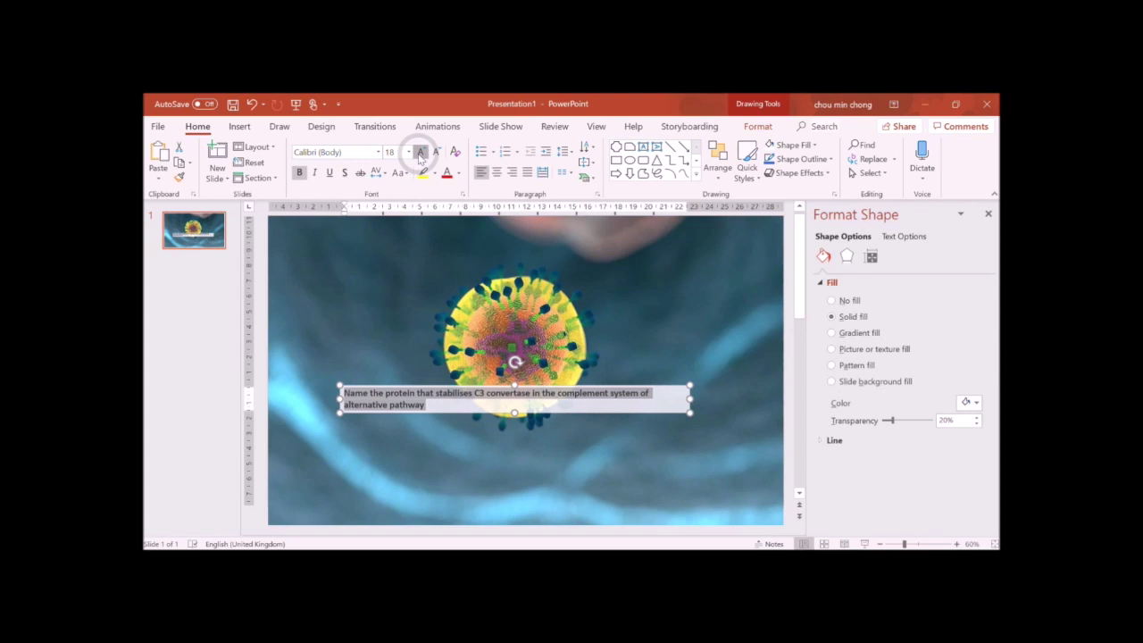
left_click(420, 154)
left_click(420, 154)
left_click(420, 153)
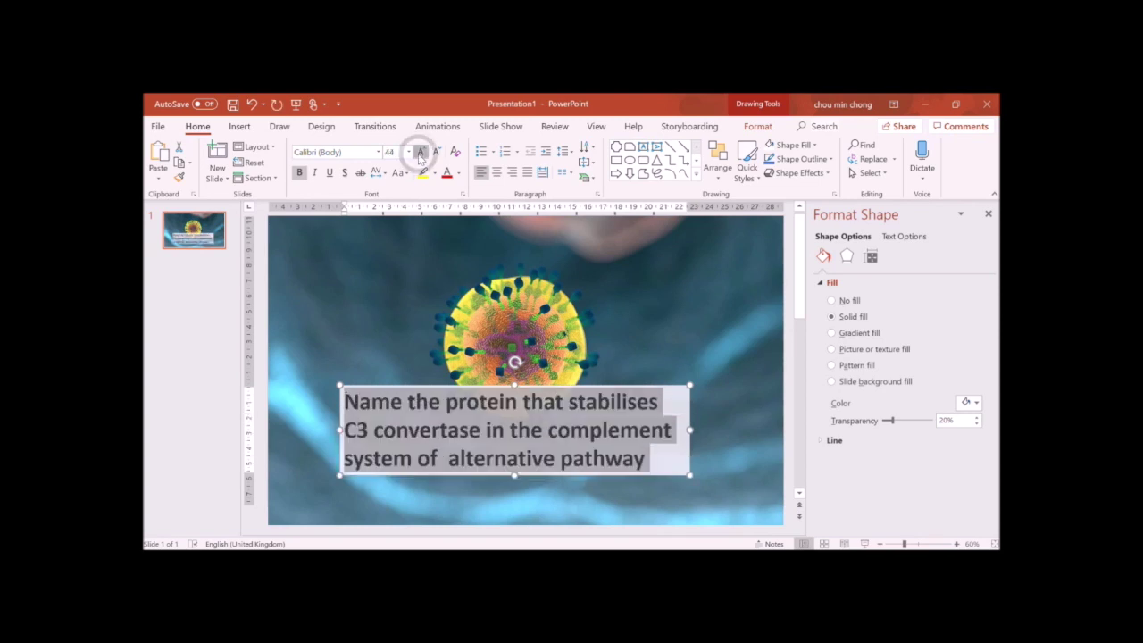
left_click(420, 153)
left_click(420, 154)
left_click_drag(692, 450, 770, 450)
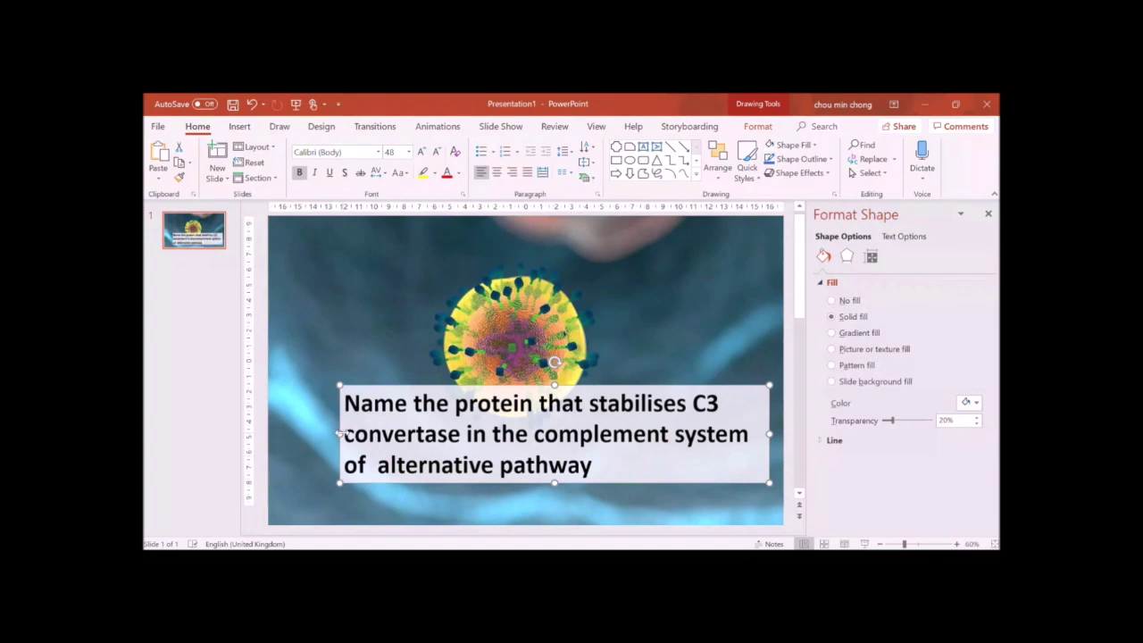
left_click_drag(339, 434, 294, 434)
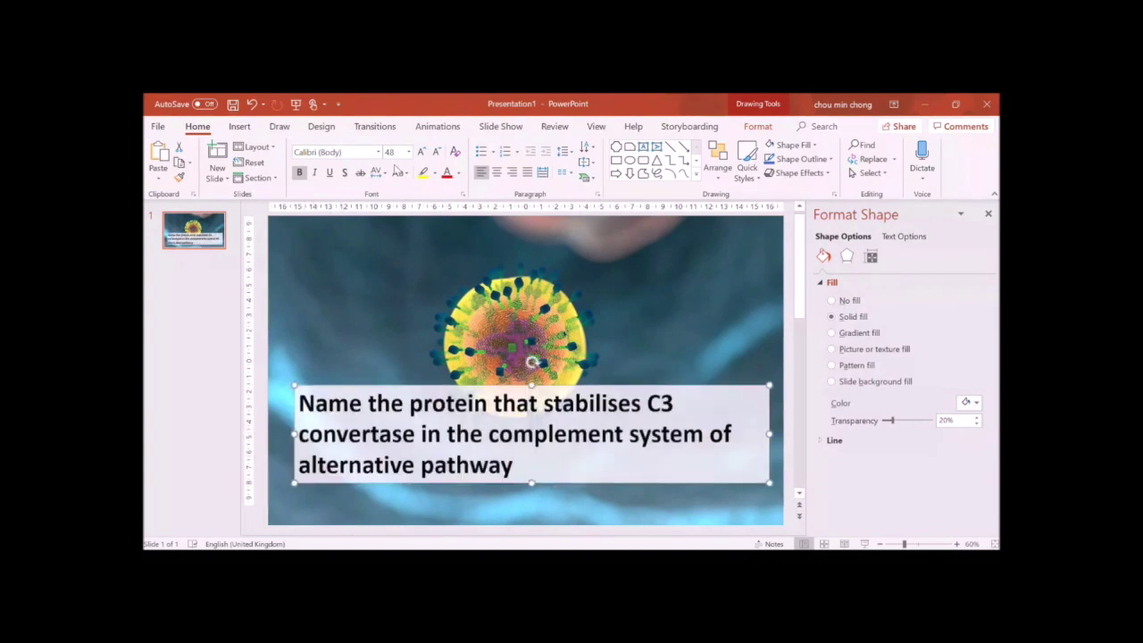
left_click(420, 152)
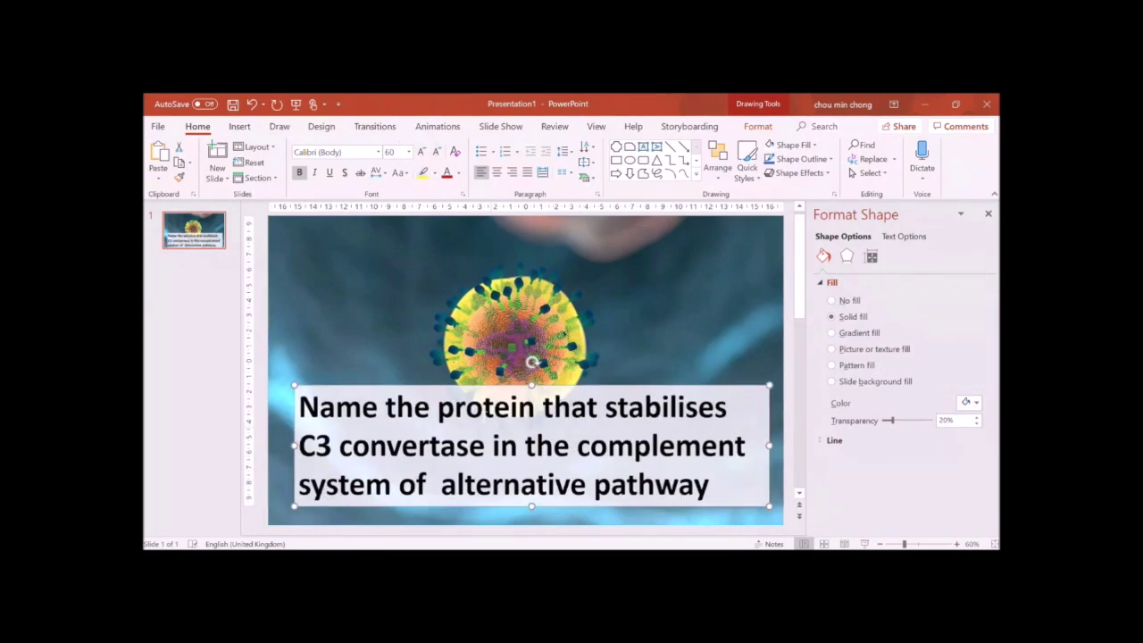
left_click_drag(456, 385, 445, 321)
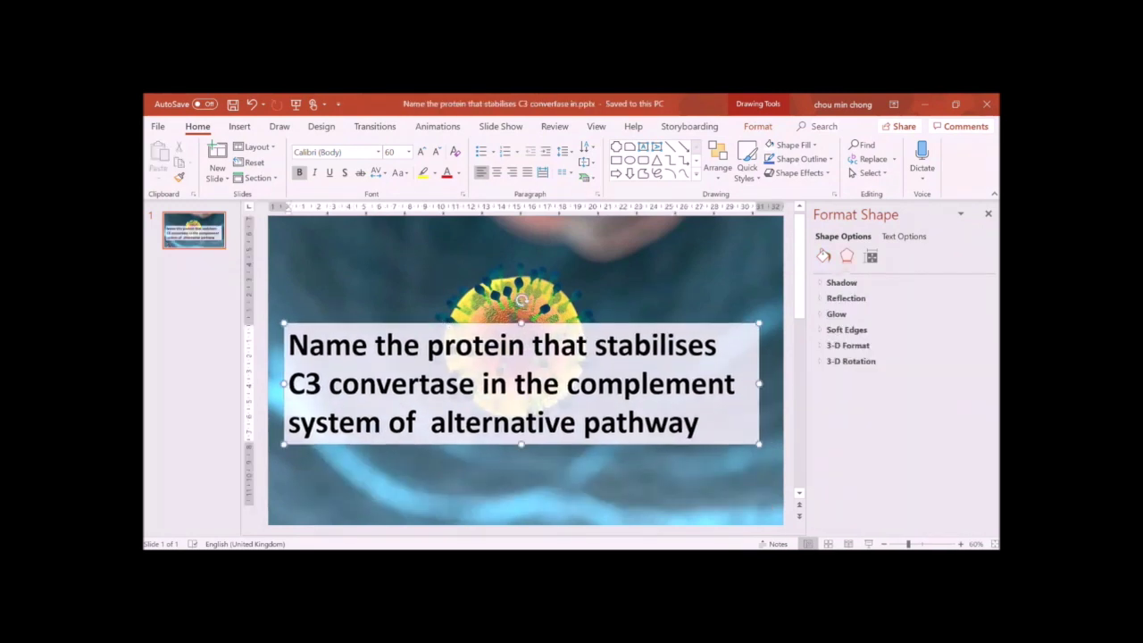
Step: Export all slides to the Desktop as JPEG named 'treasure hunt overlay'
left_click(157, 126)
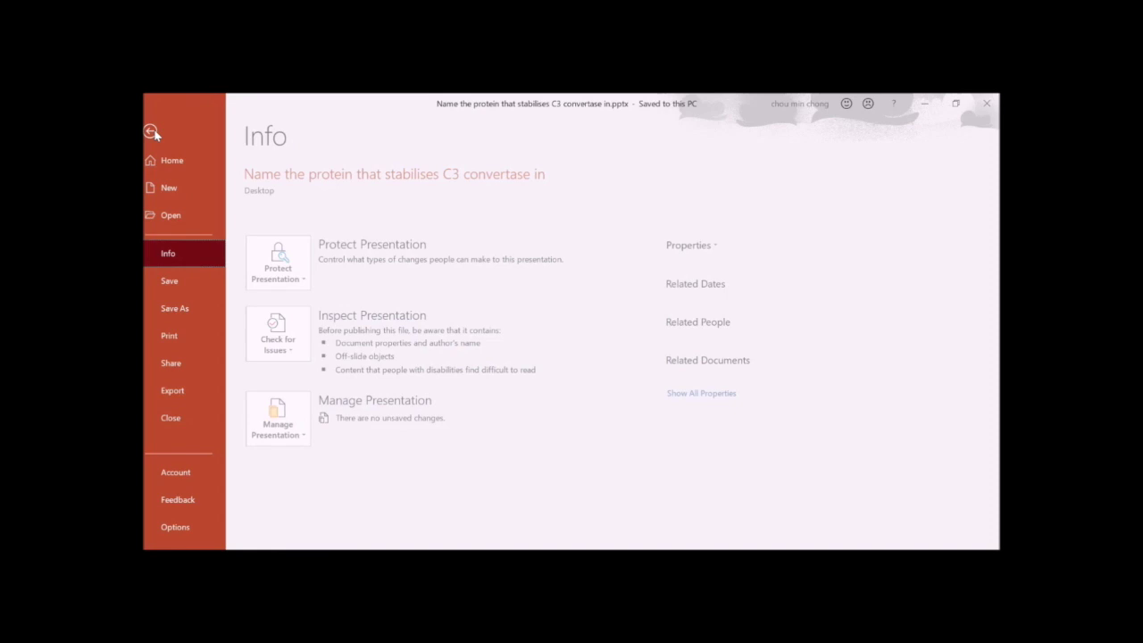
left_click(197, 308)
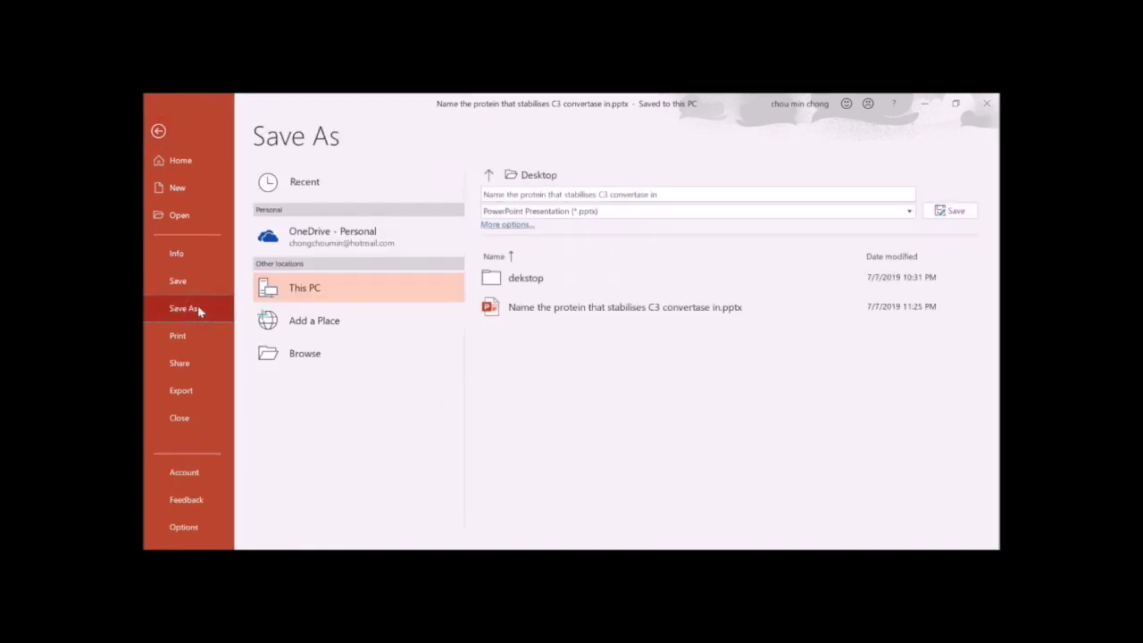
left_click(522, 225)
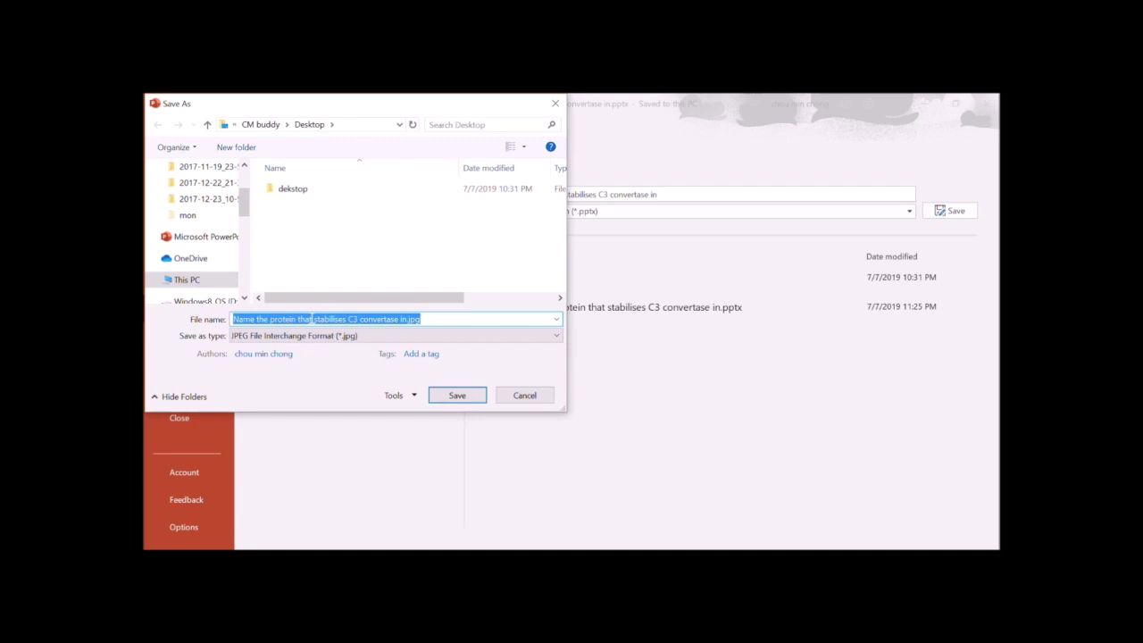
type("treasure hun")
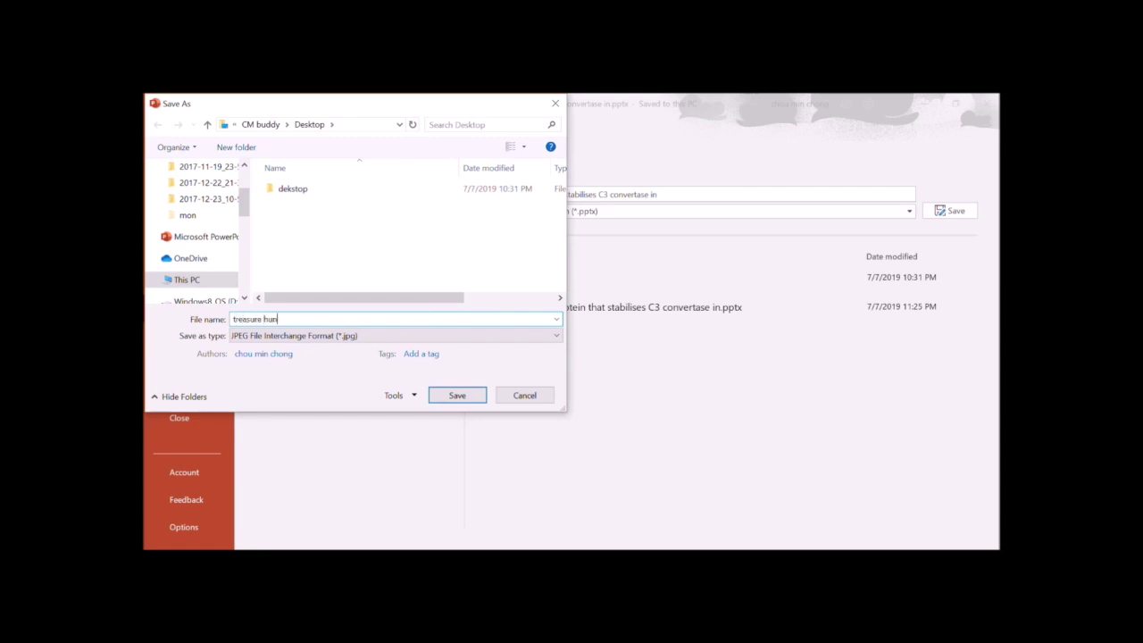
type("t over")
type("lay")
key("Return")
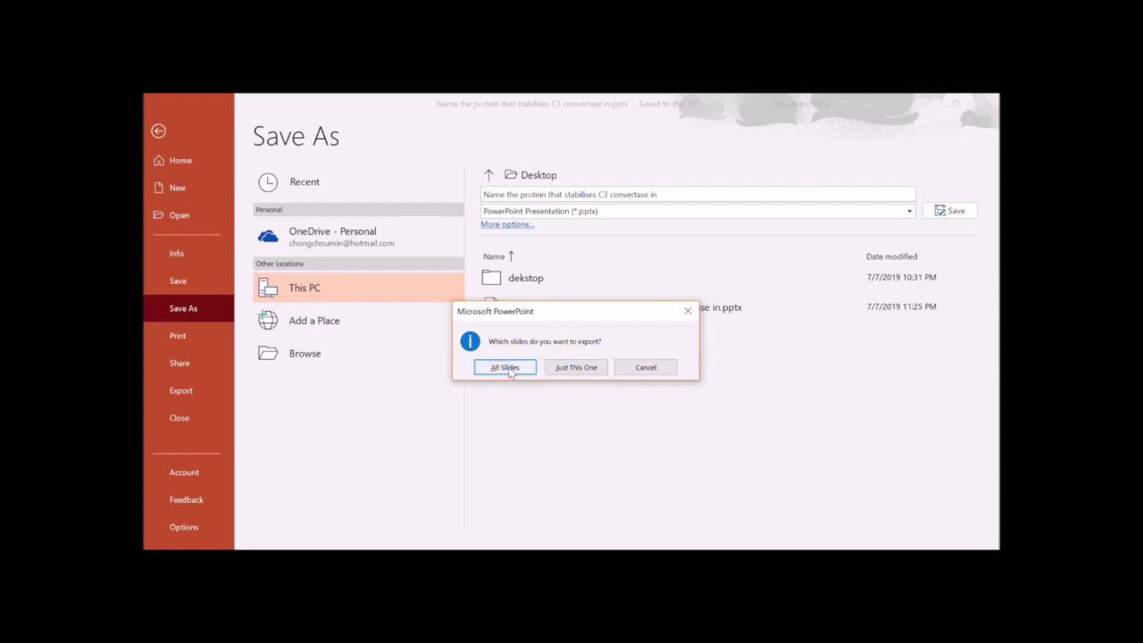
left_click(514, 369)
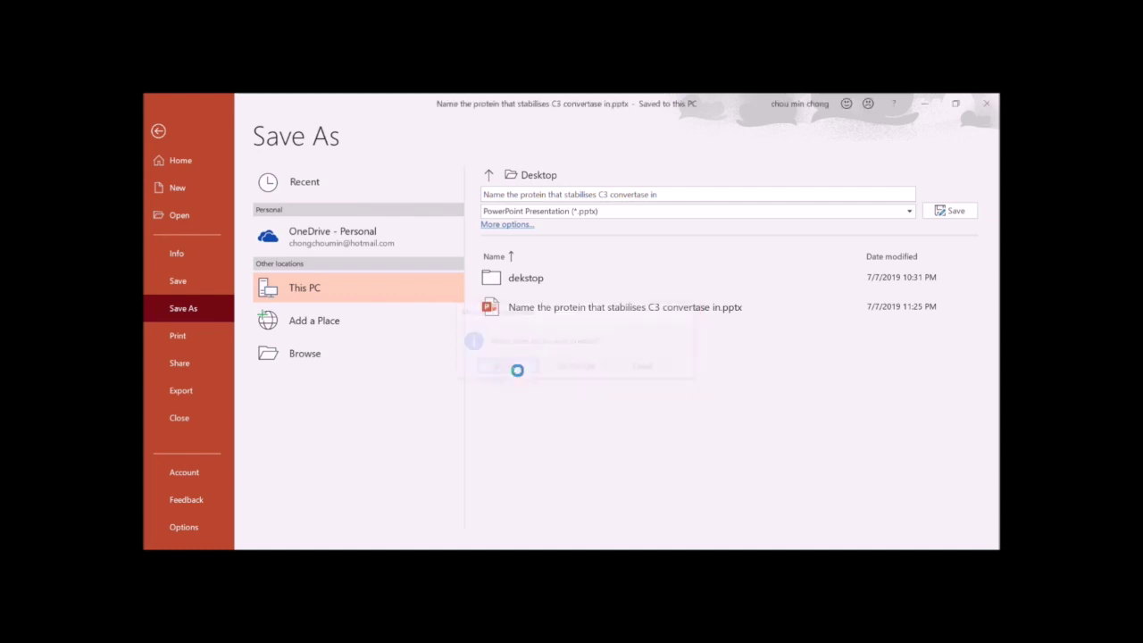